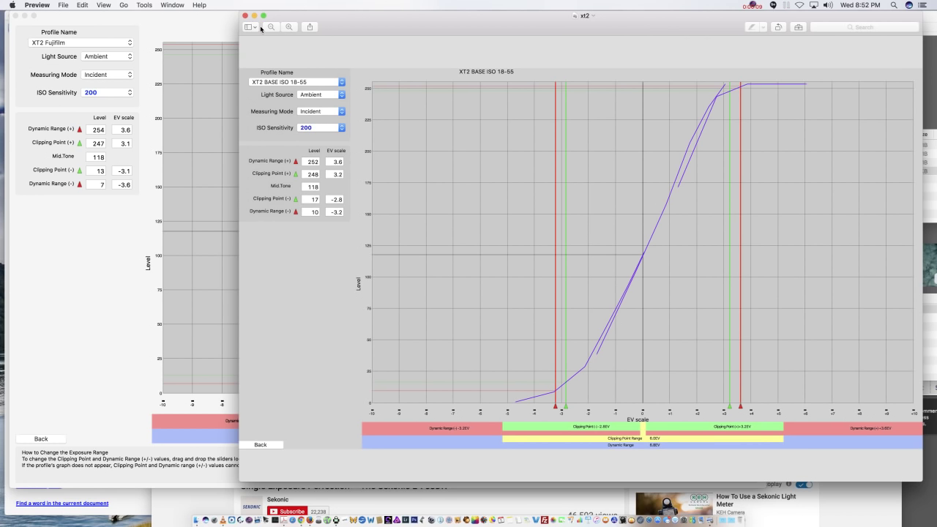
Switch between the two graphs, then nudge the xt2 18-55 image slightly left
click(203, 30)
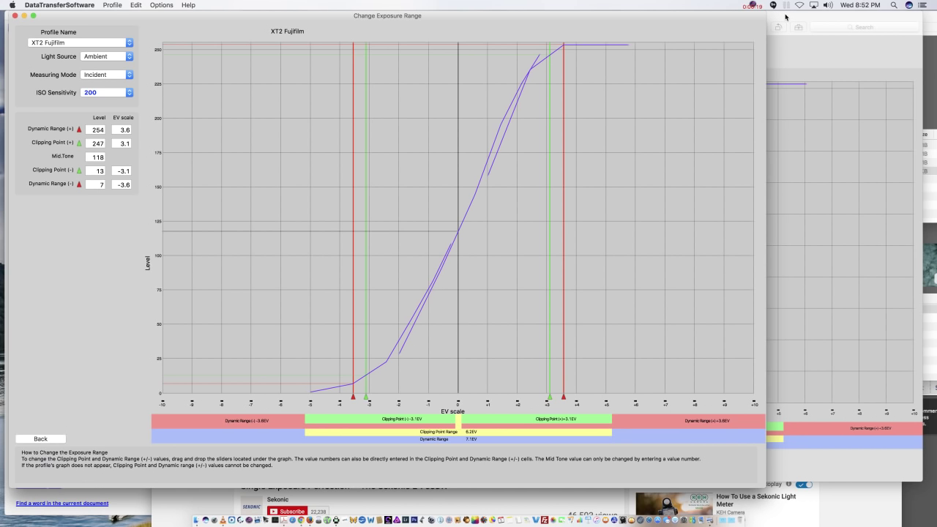
click(785, 16)
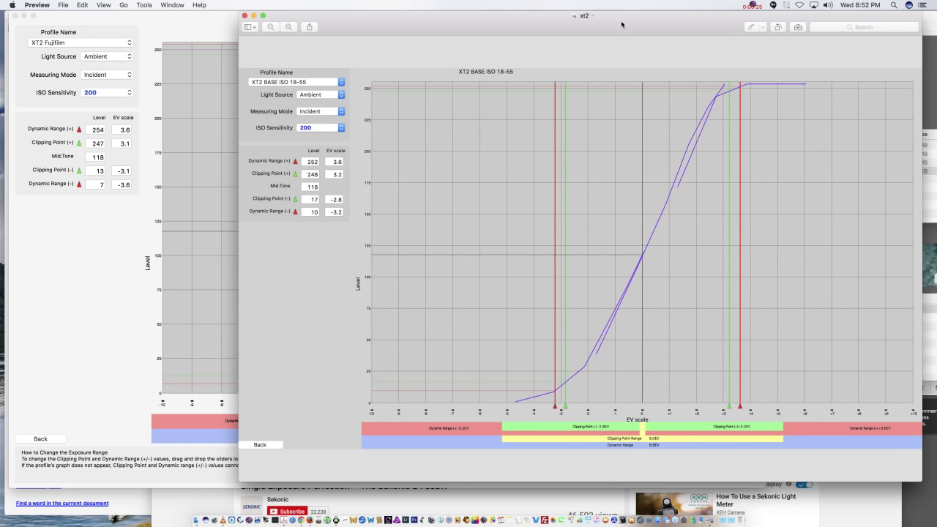
drag(622, 20, 611, 21)
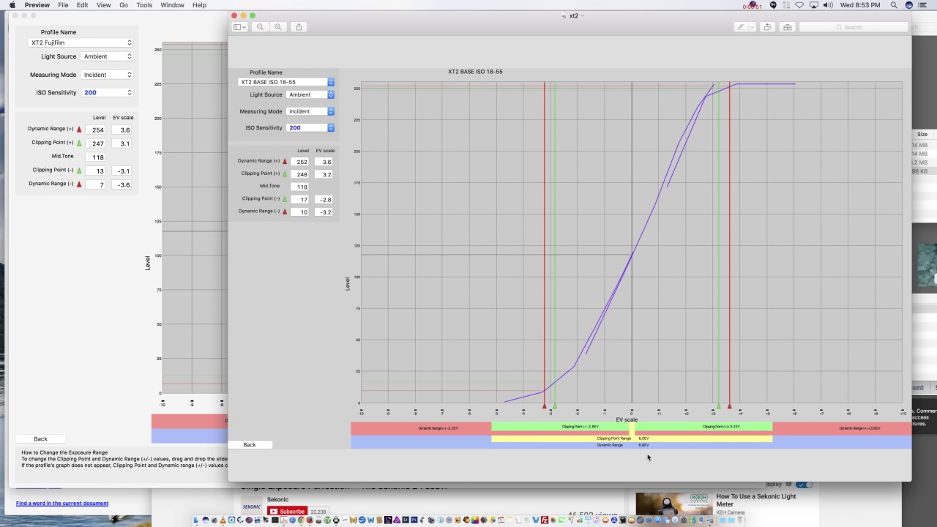
Raise the Change Exposure Range window showing the XT2 Fujifilm profile (±3.6 EV) above the xt2 image
click(73, 280)
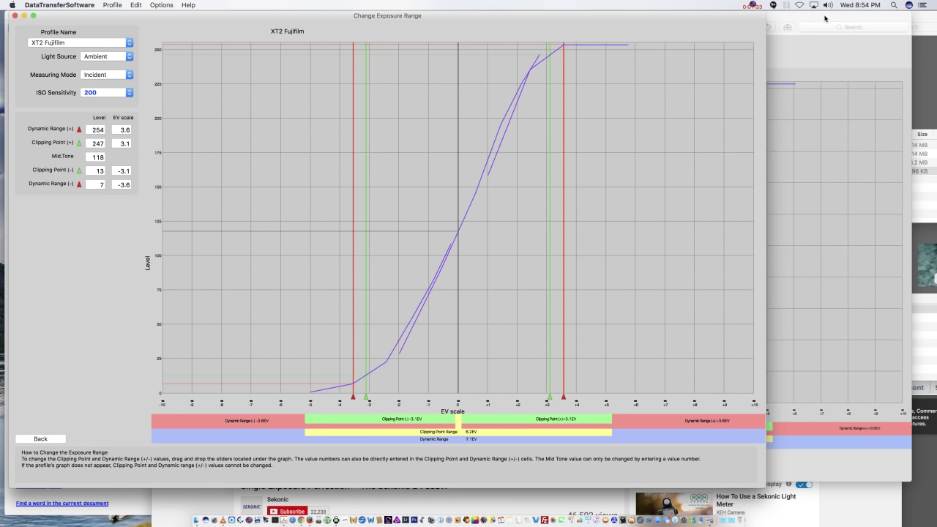
Move the xt2 18-55 image to the right and the Fujifilm graph window to the left
click(824, 17)
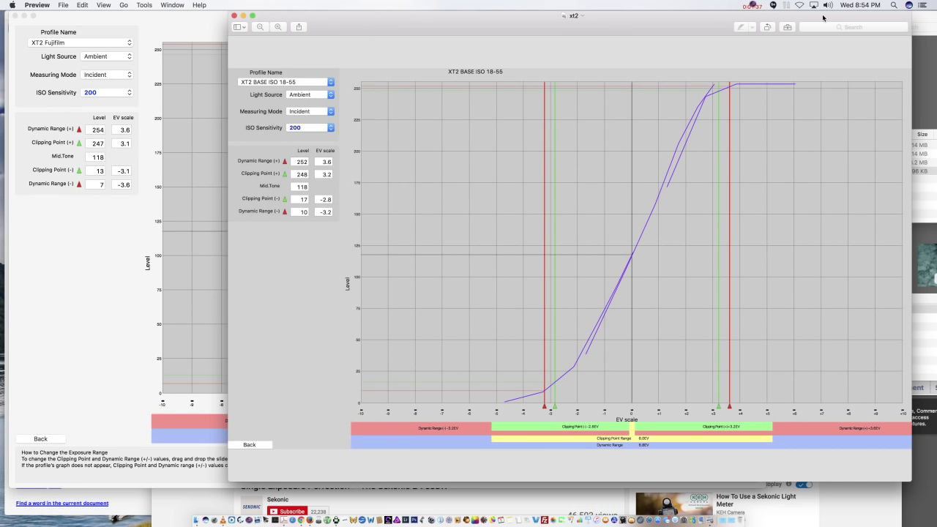
mouse_move(424, 31)
mouse_down()
mouse_move(457, 38)
mouse_move(572, 300)
mouse_up()
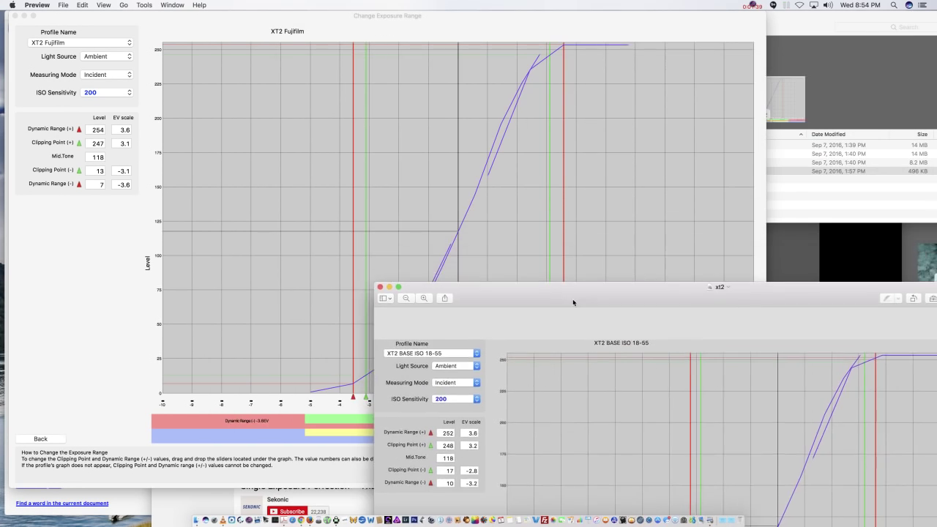
double_click(572, 299)
drag(260, 19, 170, 7)
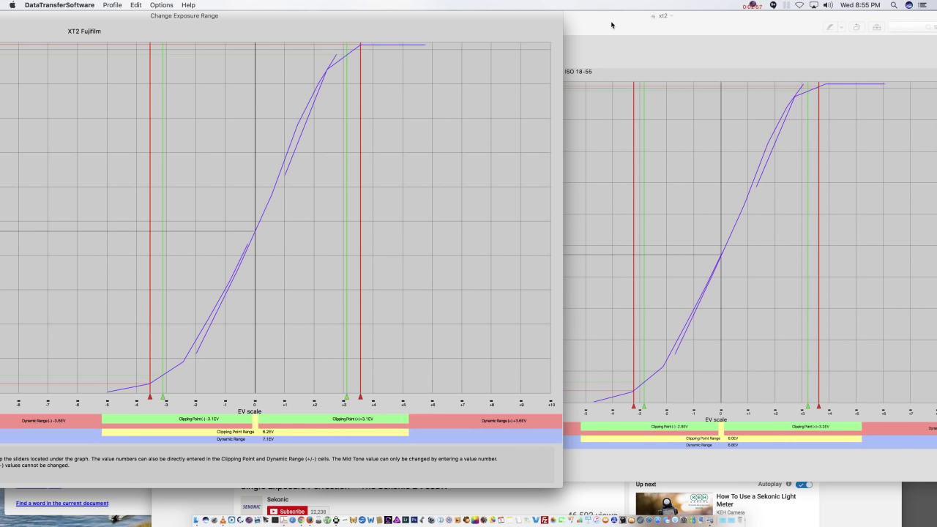
click(611, 24)
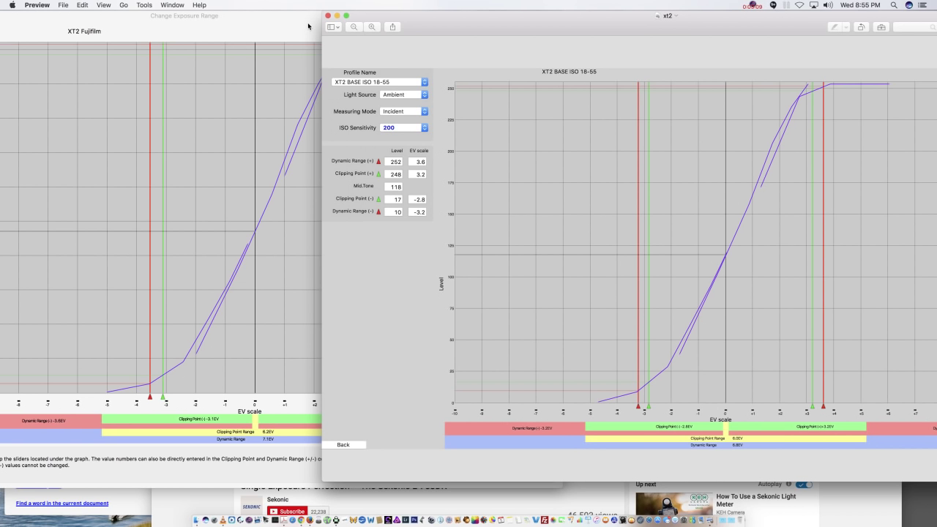
click(308, 26)
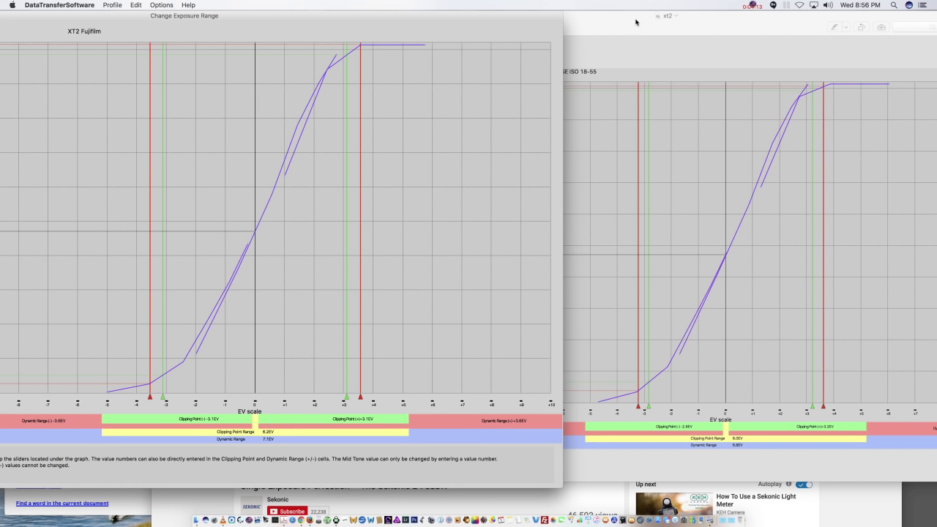
click(636, 23)
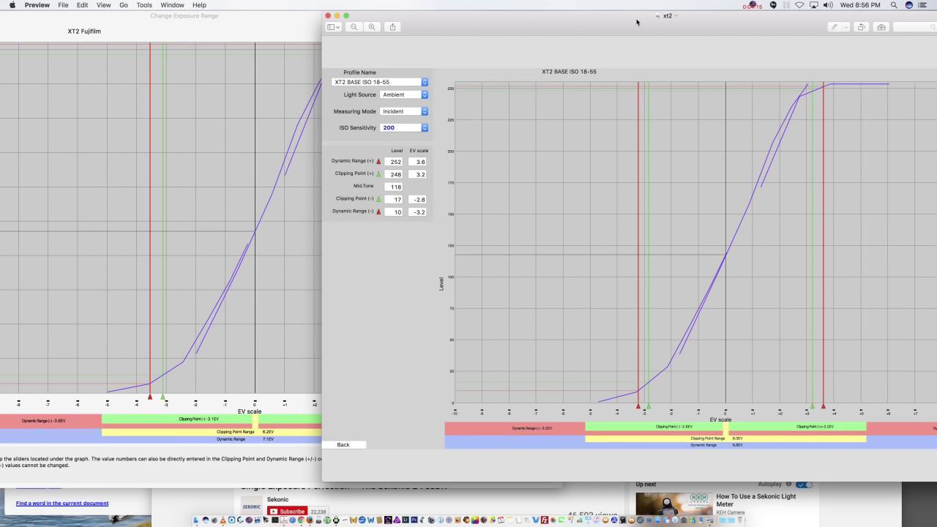
click(280, 30)
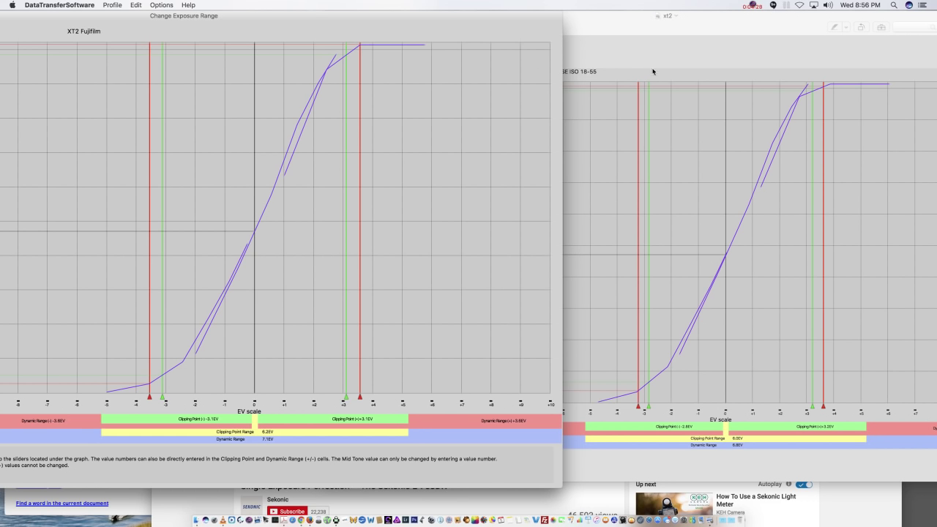
click(635, 30)
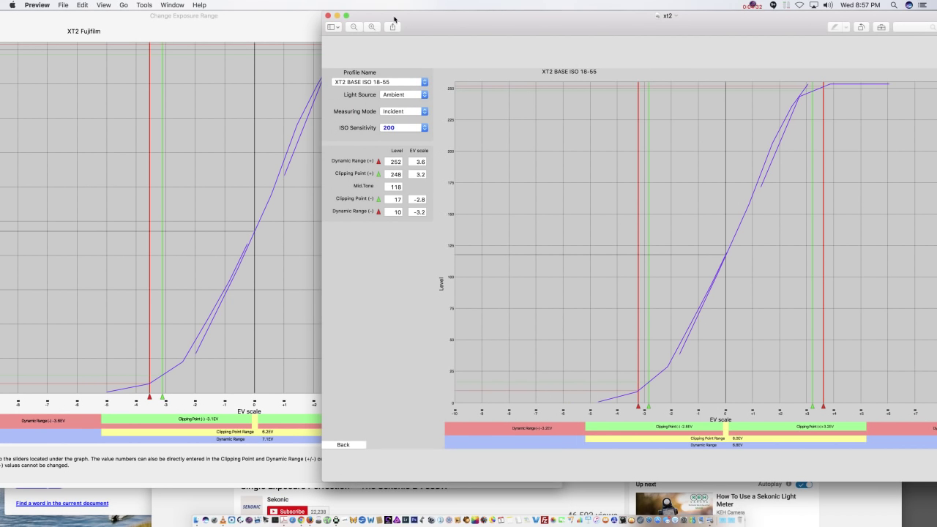
click(204, 31)
click(679, 23)
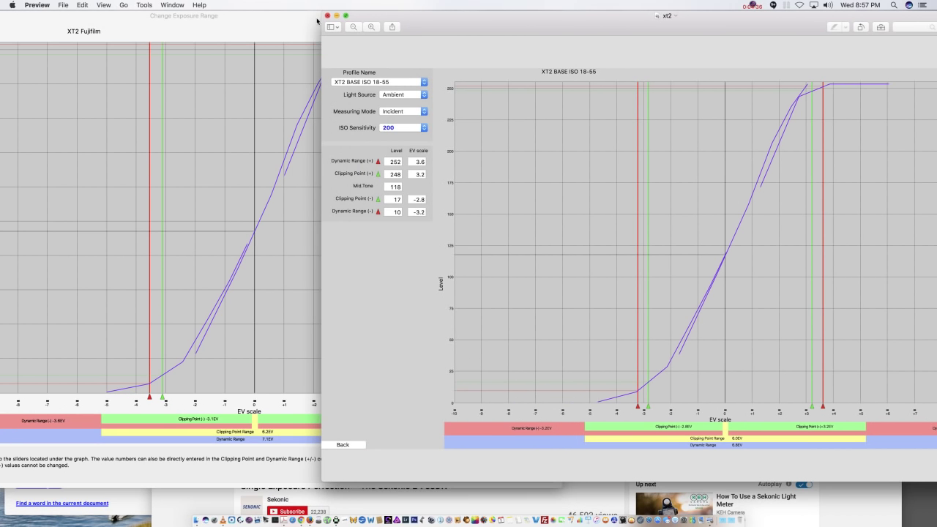
click(285, 27)
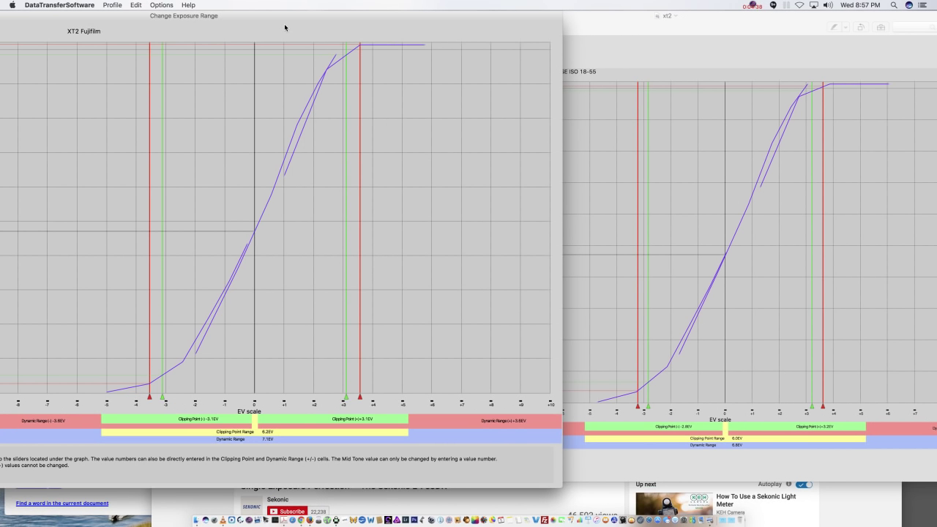